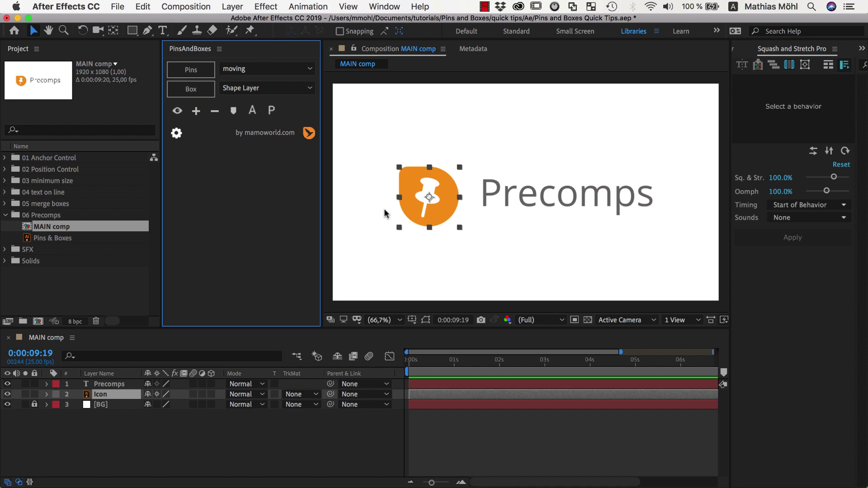
Pre-compose the Icon layer as Icon Comp 1, leaving all attributes in MAIN comp
{"action": "left_click", "coordinate": [407, 256]}
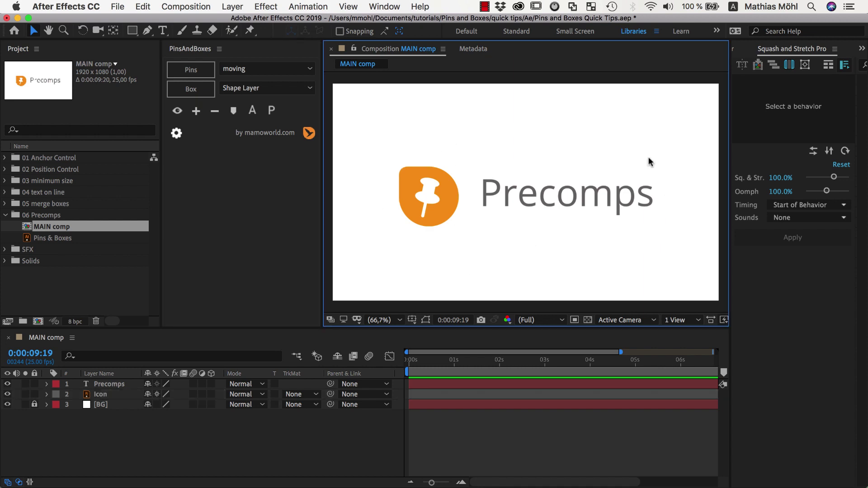
{"action": "left_click", "coordinate": [454, 196]}
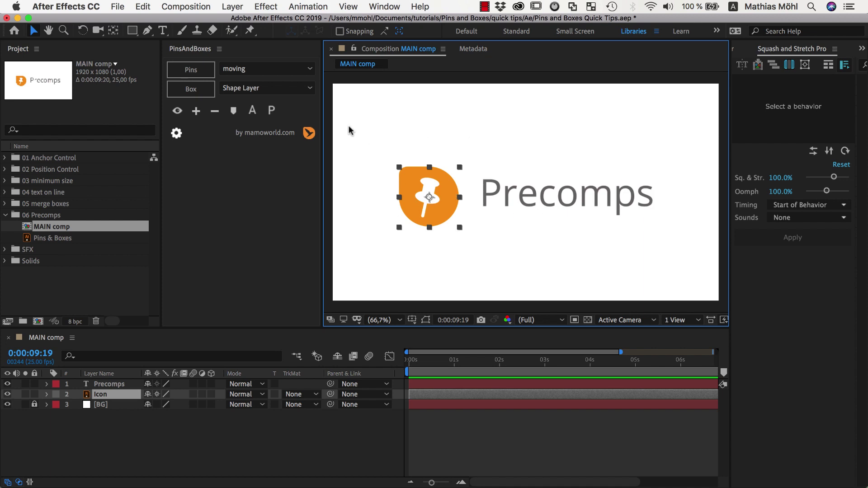
{"action": "left_click", "coordinate": [234, 6]}
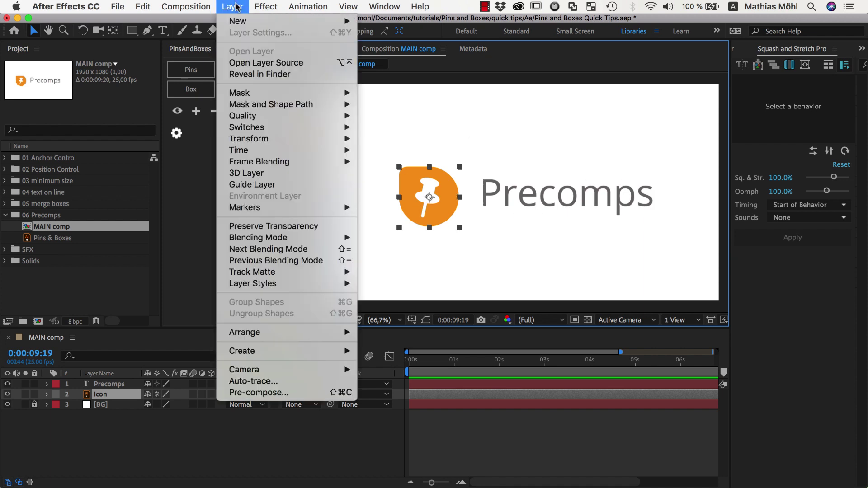
{"action": "left_click", "coordinate": [274, 392]}
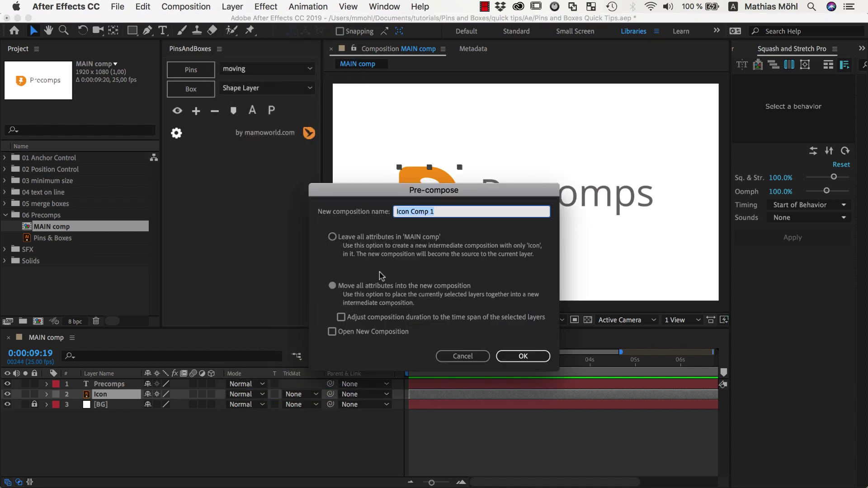
{"action": "left_click", "coordinate": [331, 238]}
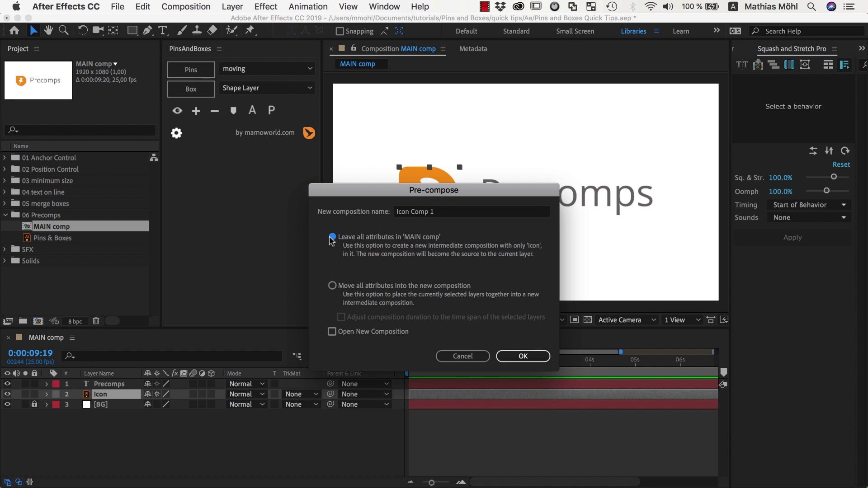
{"action": "left_click", "coordinate": [522, 356]}
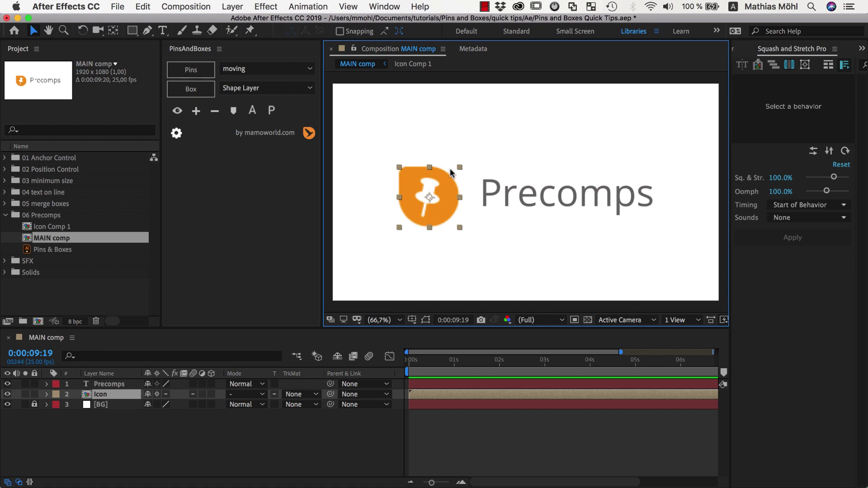
Try adding moving pins to the pre-composed icon, and undo both the pins and the pre-composition
{"action": "left_click", "coordinate": [191, 69]}
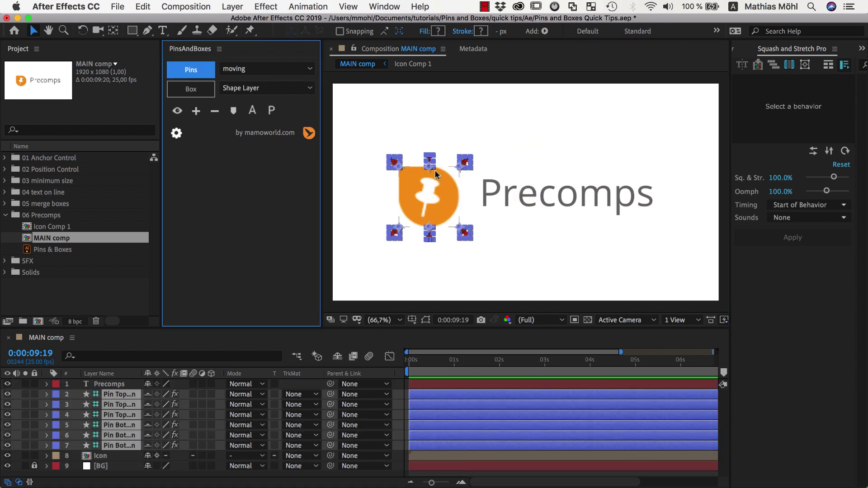
{"action": "key", "text": "super+z"}
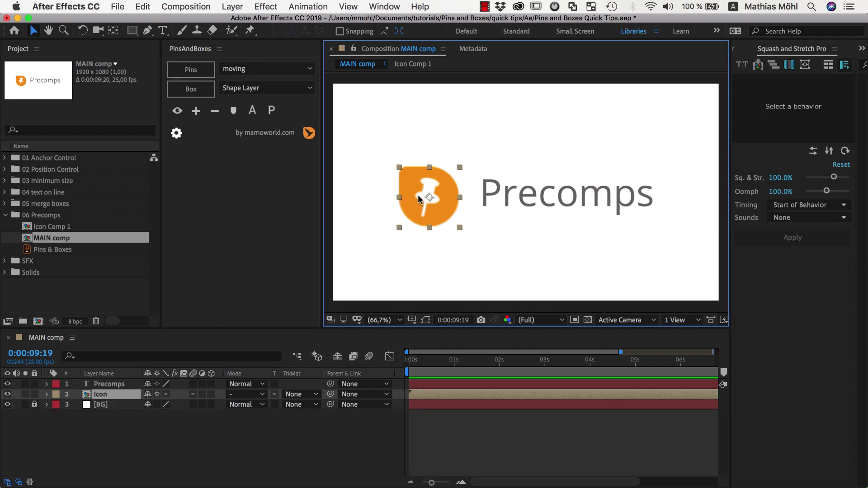
{"action": "key", "text": "super+z"}
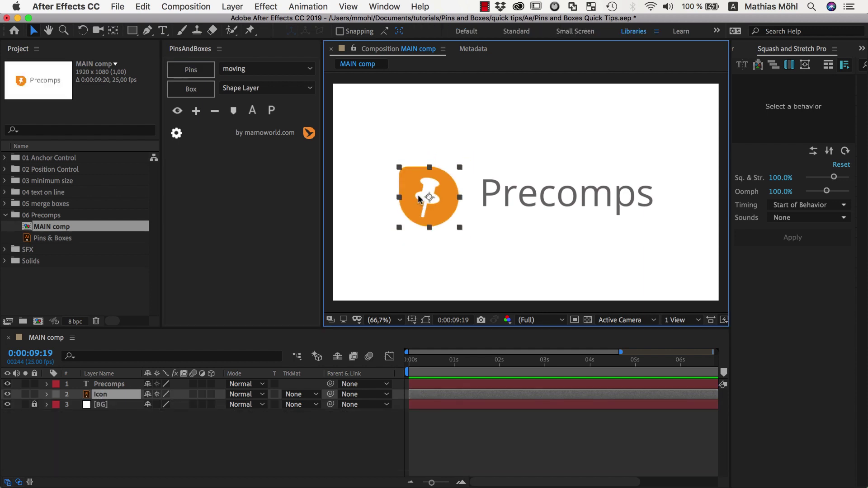
Pre-compose the Icon layer with all attributes moved into Icon Comp 1, and inspect that comp before returning to MAIN comp
{"action": "left_click", "coordinate": [232, 7]}
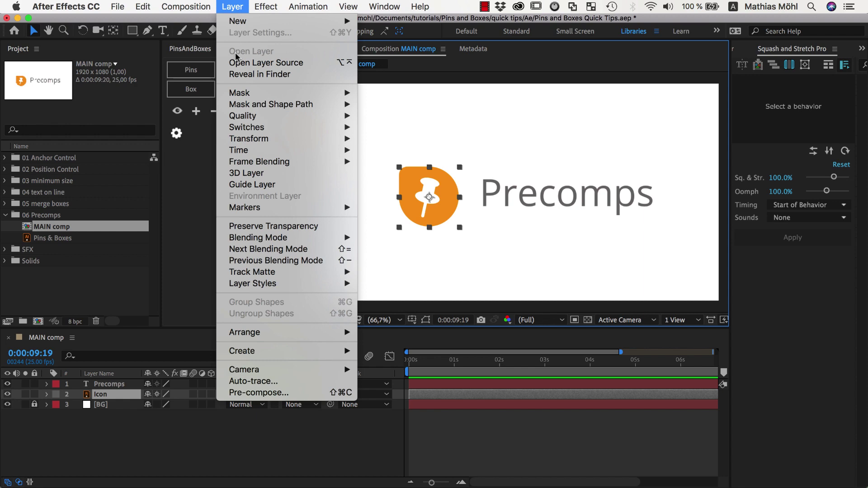
{"action": "left_click", "coordinate": [261, 393]}
{"action": "left_click", "coordinate": [333, 287]}
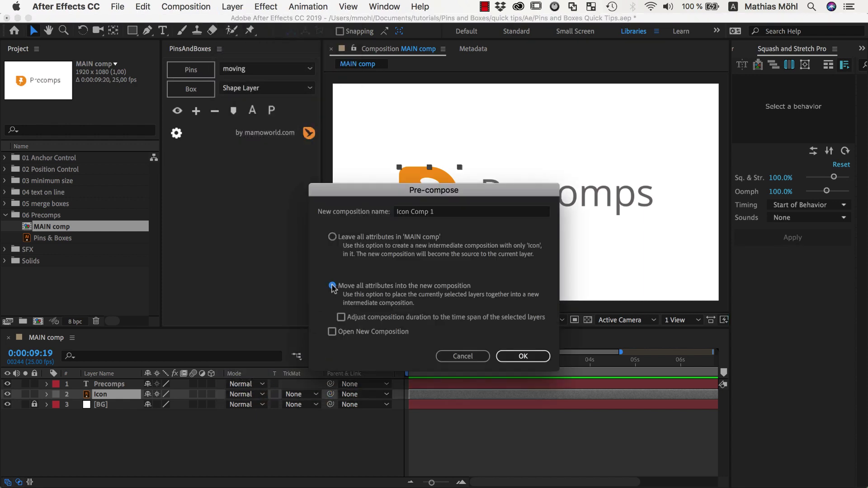
{"action": "left_click", "coordinate": [525, 357]}
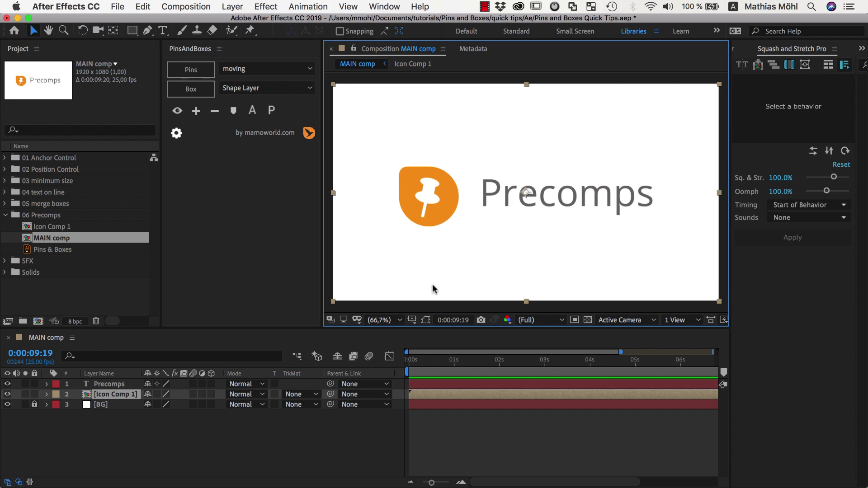
{"action": "double_click", "coordinate": [101, 394]}
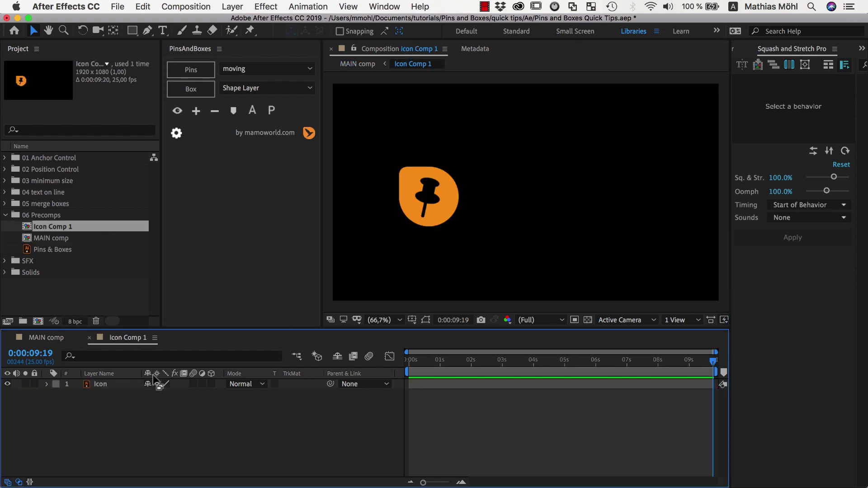
{"action": "left_click", "coordinate": [55, 343]}
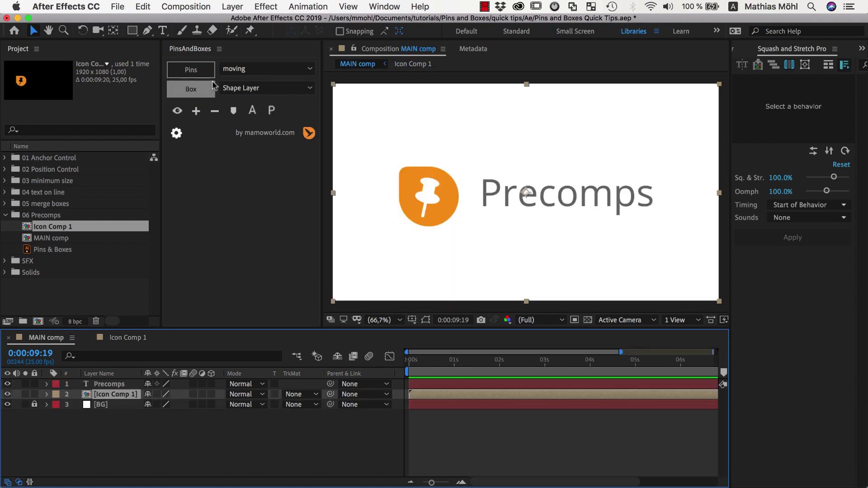
Try adding moving pins to the Icon Comp 1 layer and shifting it slightly, and undo these changes
{"action": "left_click", "coordinate": [191, 69]}
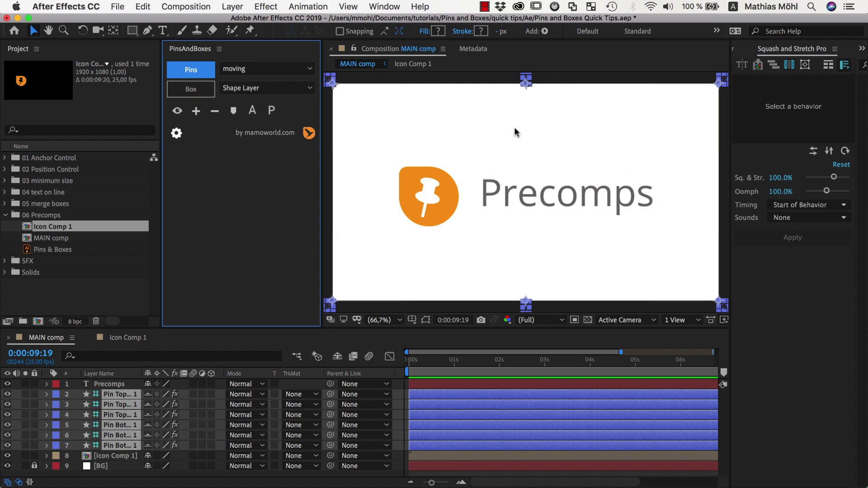
{"action": "mouse_move", "coordinate": [514, 127]}
{"action": "left_mouse_down"}
{"action": "mouse_move", "coordinate": [538, 173]}
{"action": "mouse_move", "coordinate": [576, 162]}
{"action": "mouse_move", "coordinate": [507, 131]}
{"action": "left_mouse_up"}
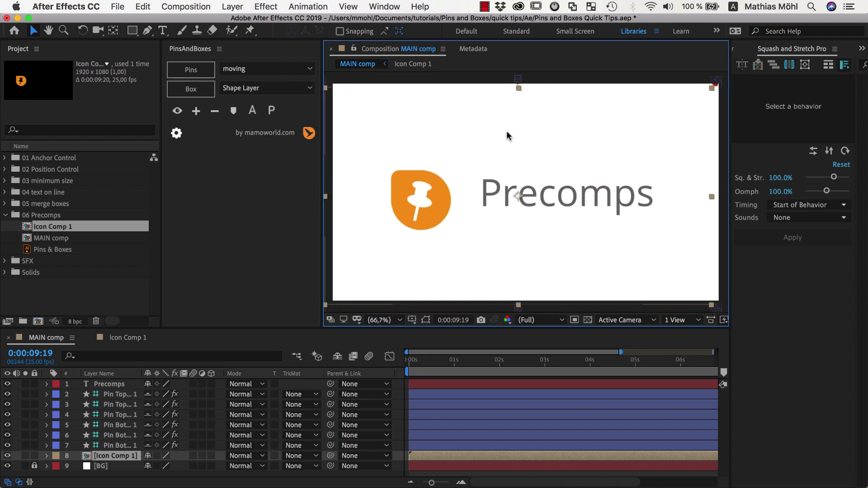
{"action": "key", "text": "super+z"}
{"action": "left_click", "coordinate": [271, 446]}
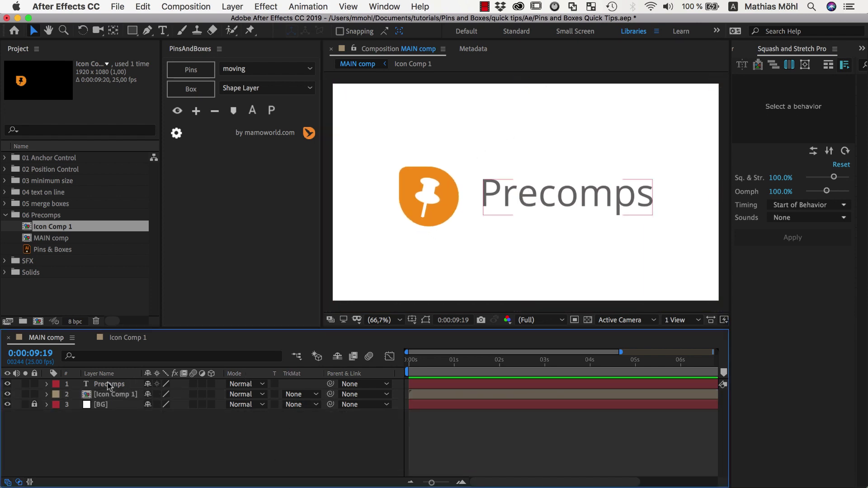
Precompose and crop the Icon layer to its content size with Squash and Stretch Pro, and add moving pins to it
{"action": "left_click", "coordinate": [421, 199]}
{"action": "left_click", "coordinate": [428, 210]}
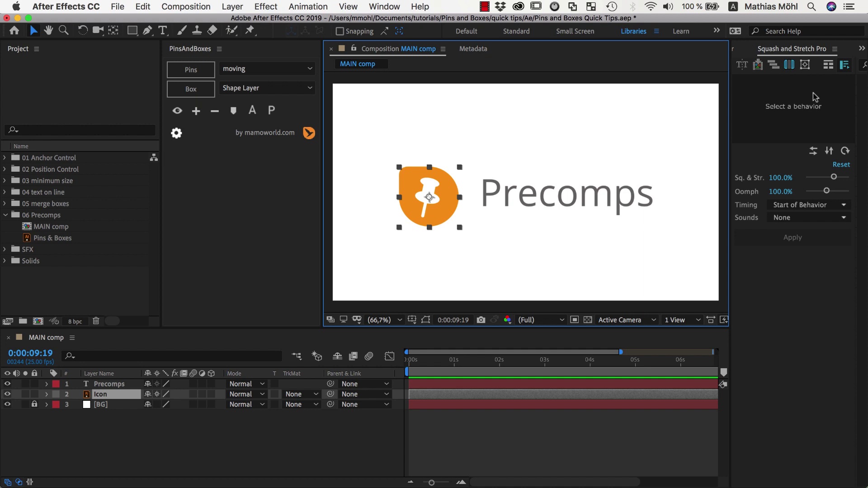
{"action": "left_click", "coordinate": [759, 66]}
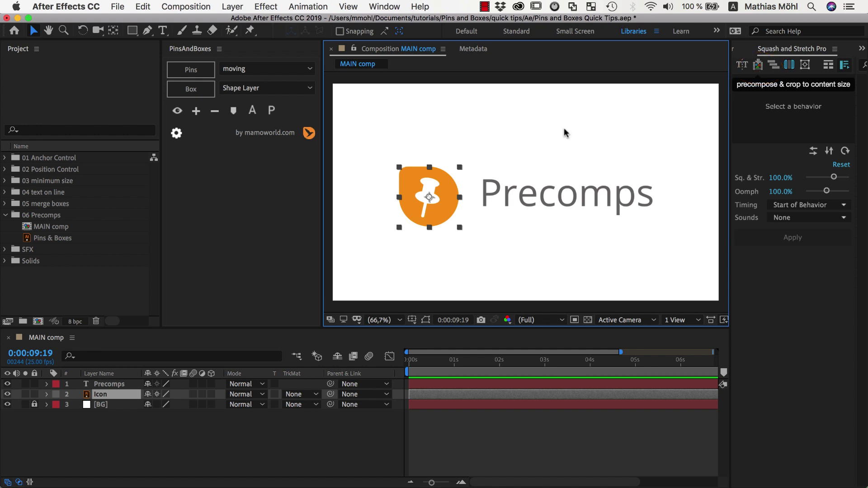
{"action": "left_click", "coordinate": [759, 67]}
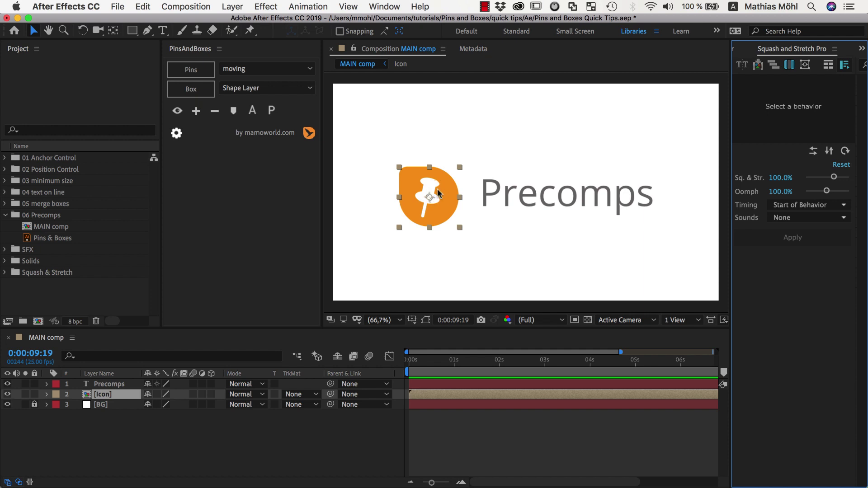
{"action": "left_click", "coordinate": [190, 74]}
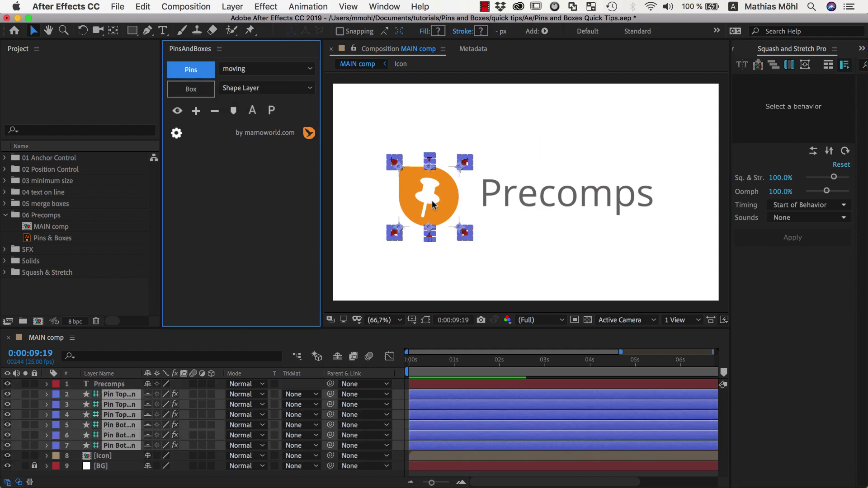
Scale the Icon layer down to about half size inside its cropped precomp and return to MAIN comp
{"action": "double_click", "coordinate": [436, 201]}
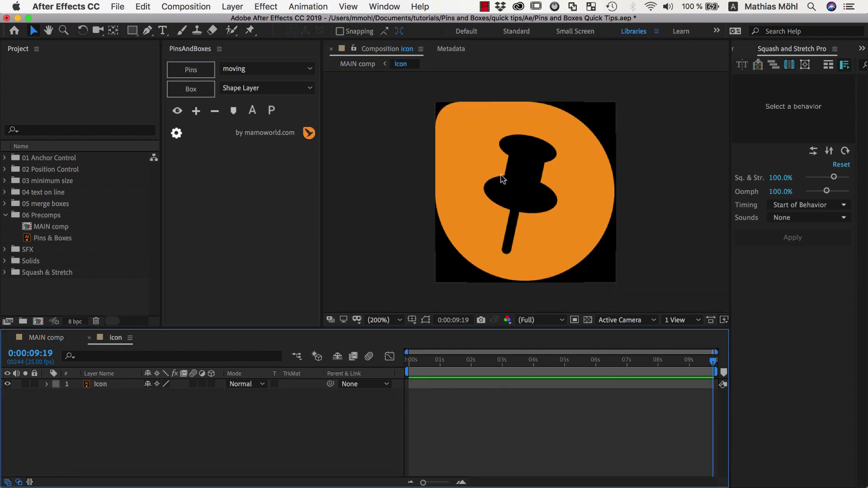
{"action": "key", "text": "s"}
{"action": "left_click_drag", "start_coordinate": [180, 398], "coordinate": [154, 398]}
{"action": "left_click", "coordinate": [54, 337]}
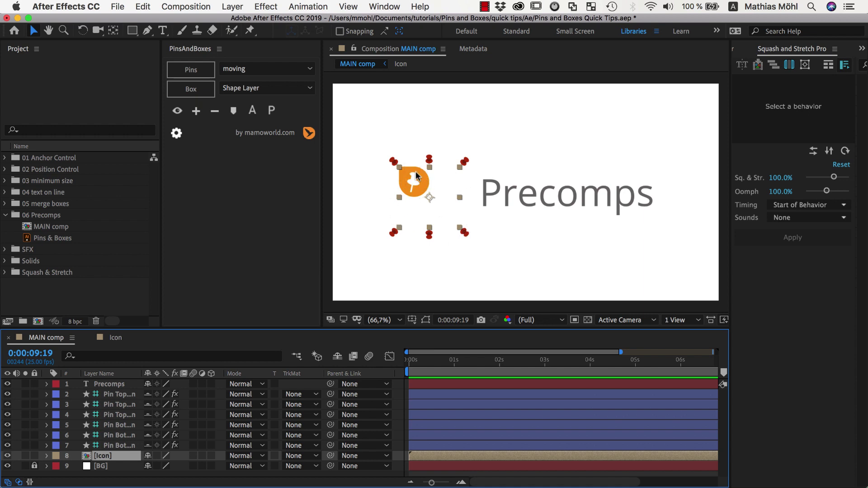
Undo the icon scaling, the pins and the cropped pre-composition in MAIN comp
{"action": "left_click", "coordinate": [485, 278]}
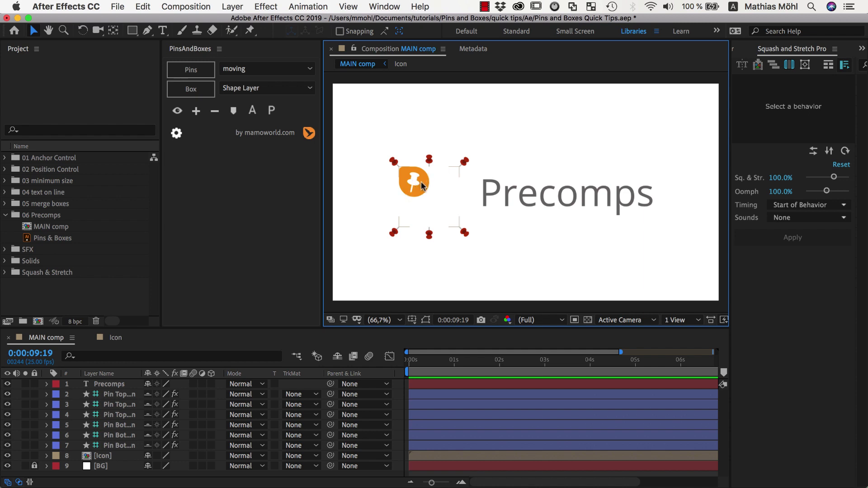
{"action": "left_click", "coordinate": [421, 185]}
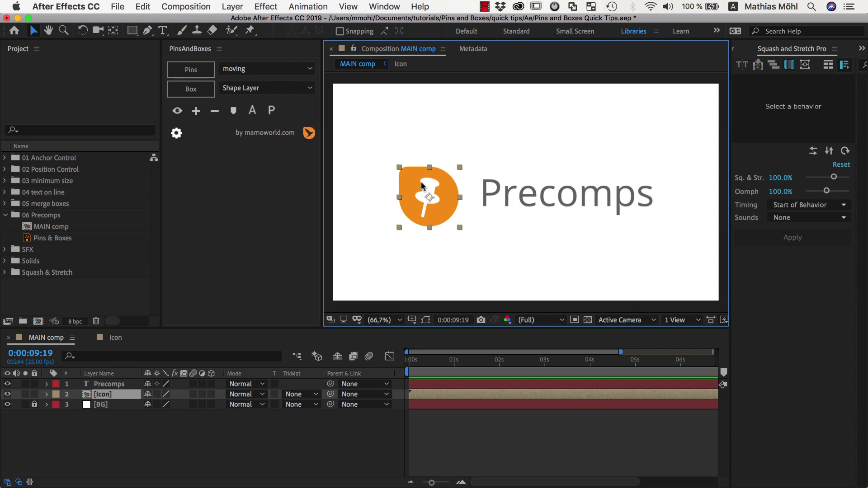
{"action": "key", "text": "super+z"}
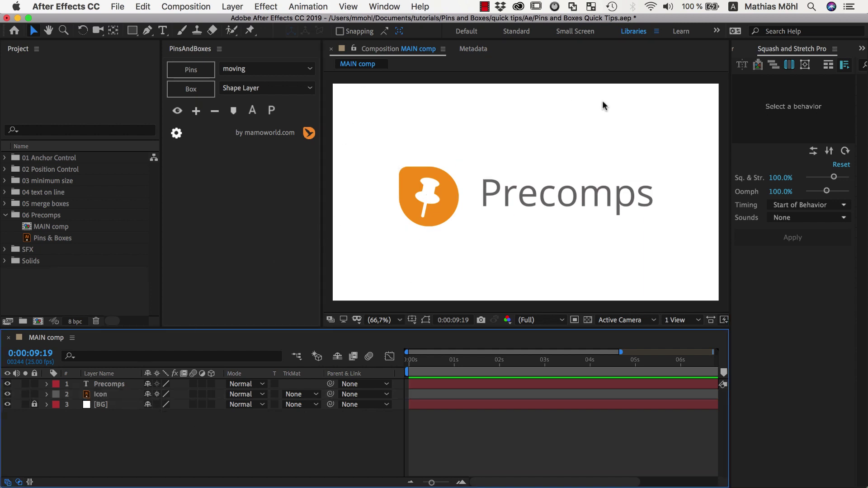
Pre-compose the Icon layer as Icon Comp 1, moving all attributes into the new composition
{"action": "left_click", "coordinate": [108, 395]}
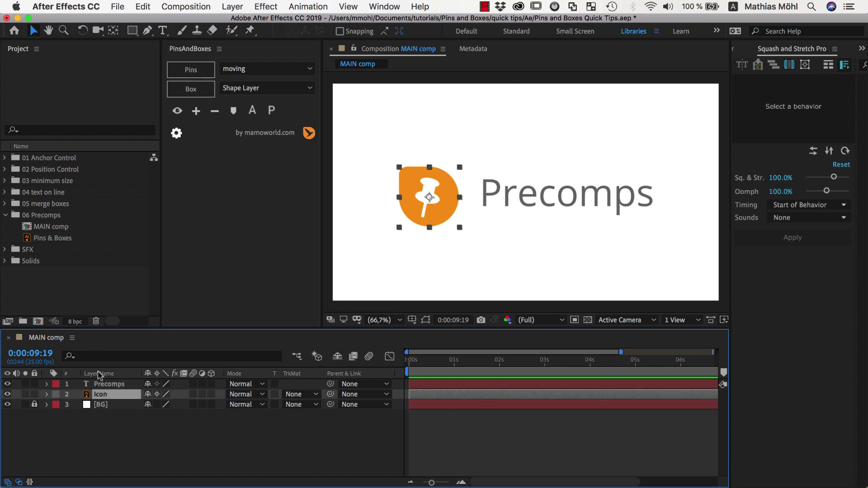
{"action": "left_click", "coordinate": [231, 6]}
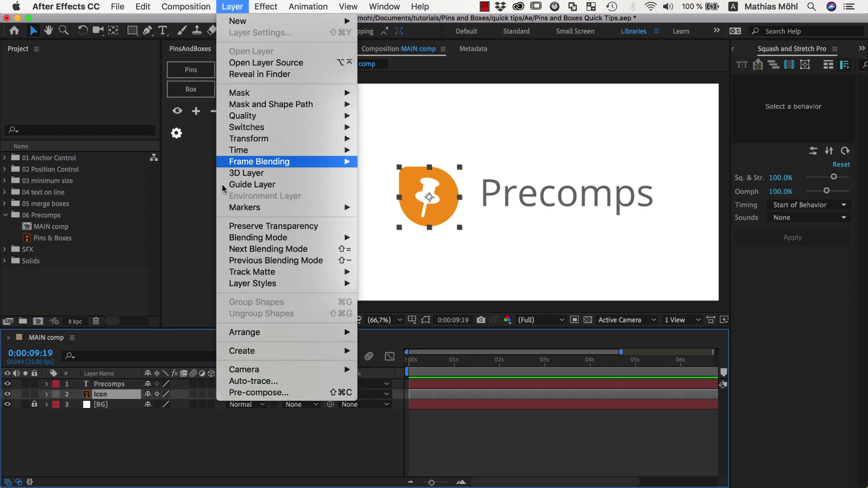
{"action": "left_click", "coordinate": [244, 393]}
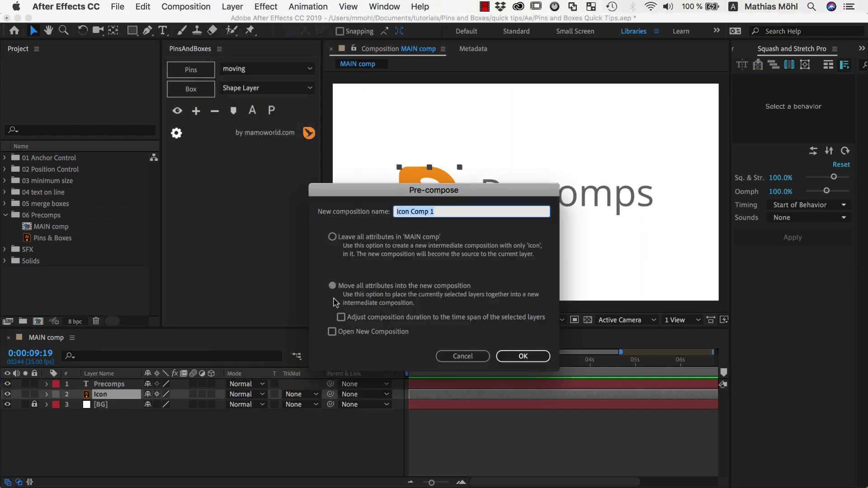
{"action": "left_click", "coordinate": [522, 357]}
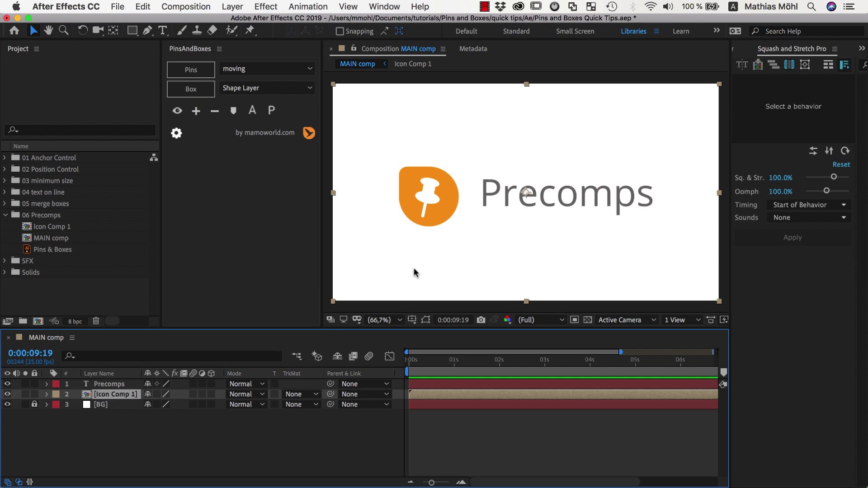
Inside Icon Comp 1, add moving pins at the Icon layer's four corners, enabled for copying to another comp
{"action": "double_click", "coordinate": [107, 394]}
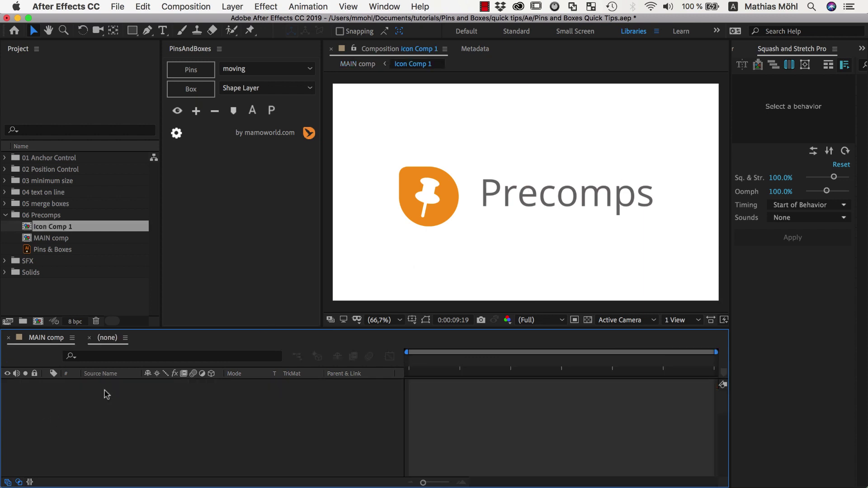
{"action": "left_click", "coordinate": [423, 191]}
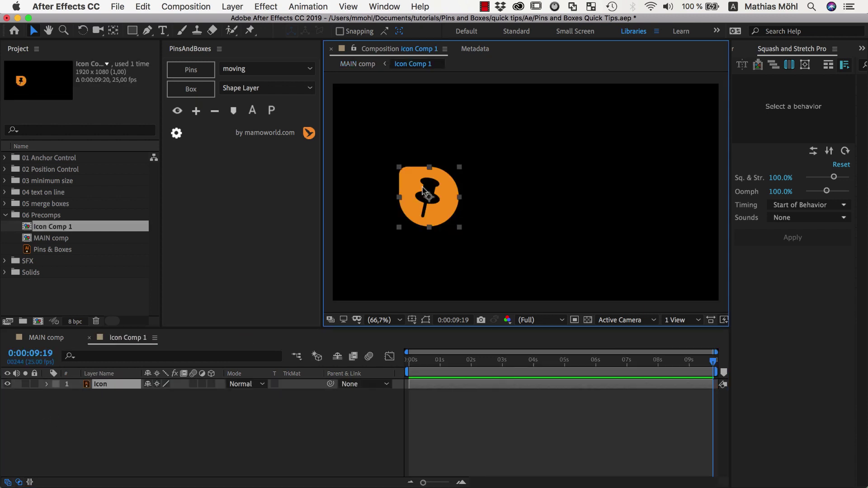
{"action": "left_click", "coordinate": [200, 72]}
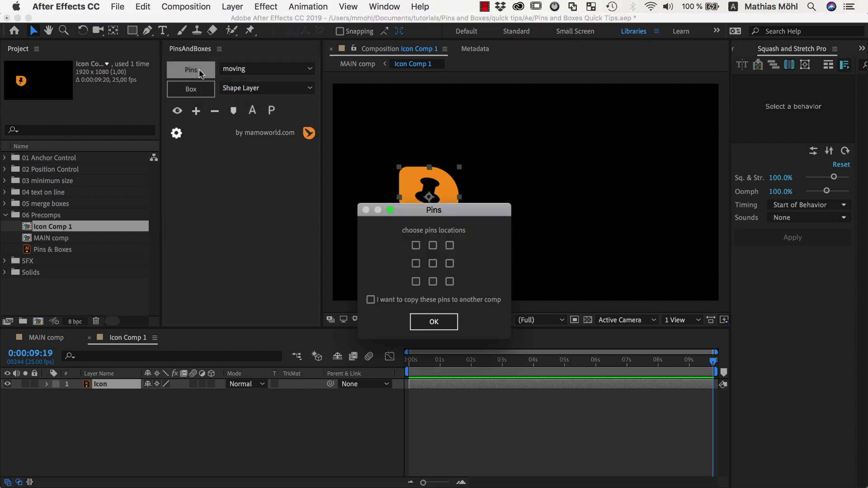
{"action": "left_click", "coordinate": [417, 246]}
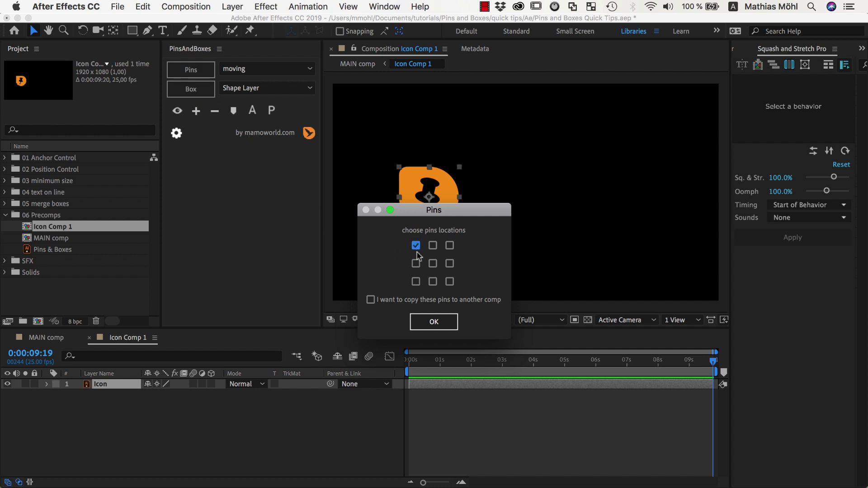
{"action": "left_click", "coordinate": [416, 282]}
{"action": "left_click", "coordinate": [450, 282]}
{"action": "left_click", "coordinate": [371, 300]}
{"action": "left_click", "coordinate": [433, 323]}
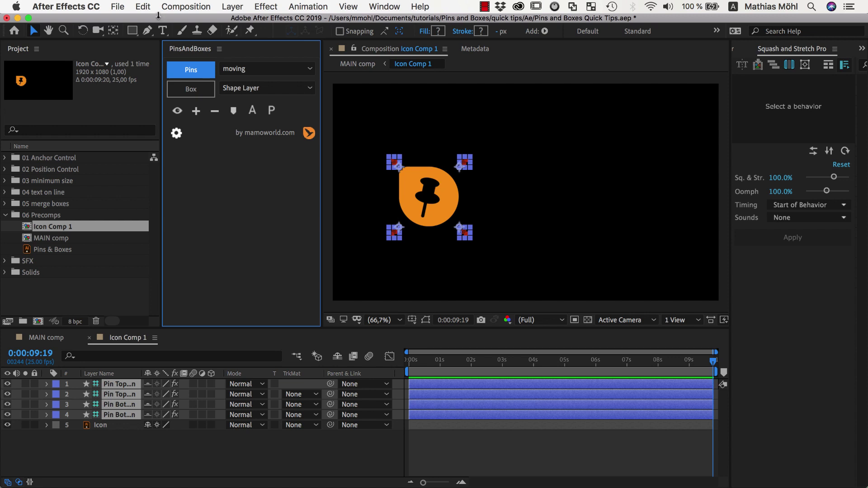
Cut the four pin layers from Icon Comp 1 and paste them into MAIN comp
{"action": "left_click", "coordinate": [144, 7]}
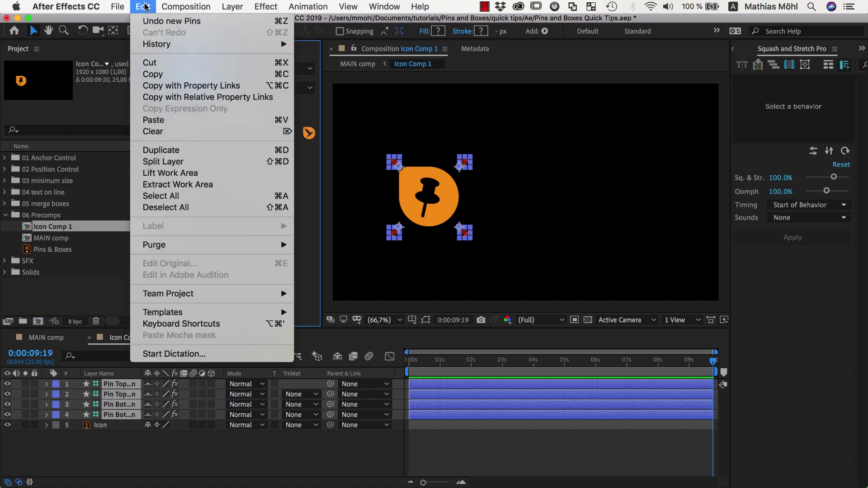
{"action": "left_click", "coordinate": [163, 63]}
{"action": "left_click", "coordinate": [53, 339]}
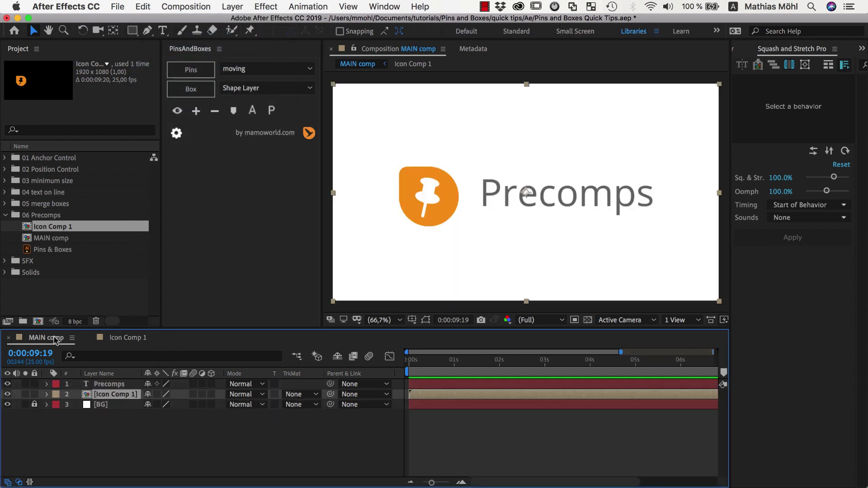
{"action": "left_click", "coordinate": [144, 7]}
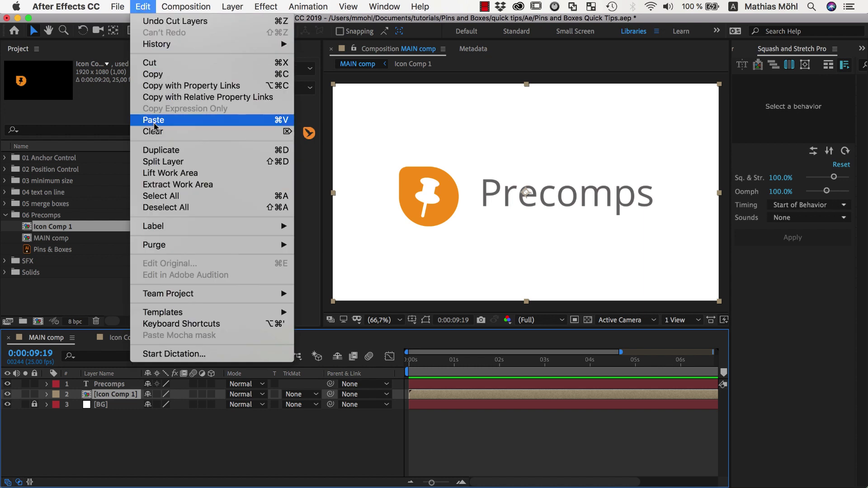
{"action": "left_click", "coordinate": [154, 120]}
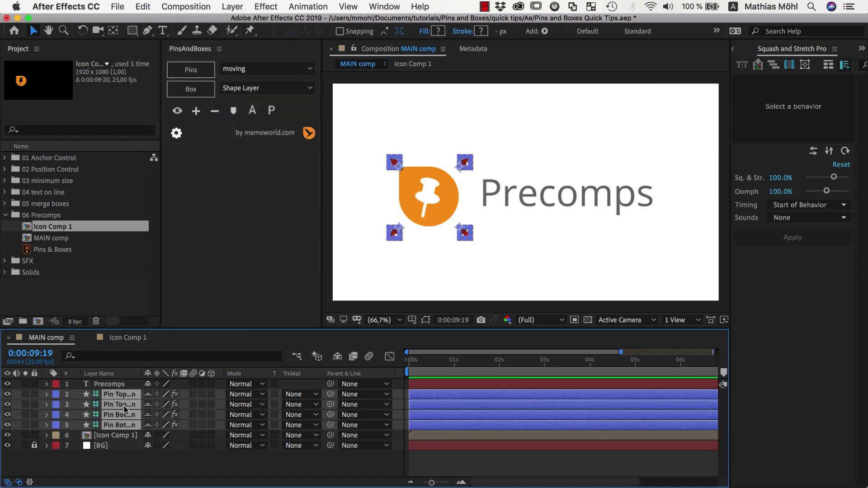
Move the Icon layer to the right in Icon Comp 1, scale it to 977% and return to MAIN comp
{"action": "left_click", "coordinate": [124, 338]}
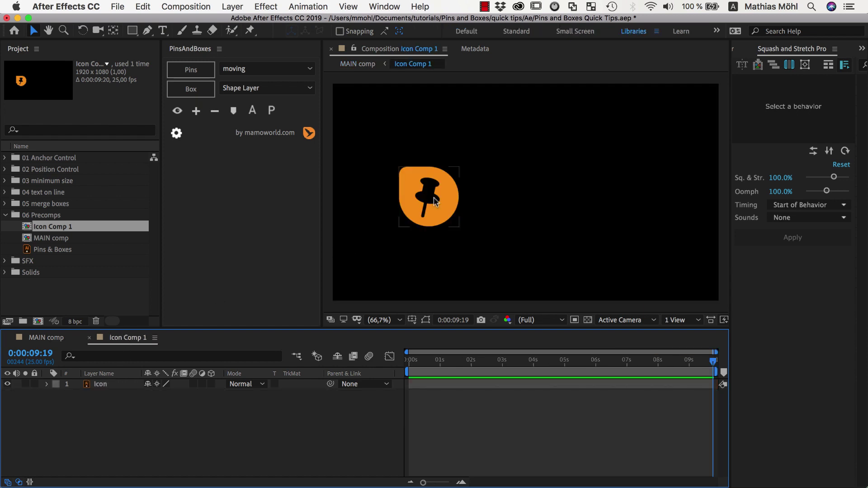
{"action": "left_click_drag", "start_coordinate": [415, 196], "coordinate": [590, 187]}
{"action": "key", "text": "s"}
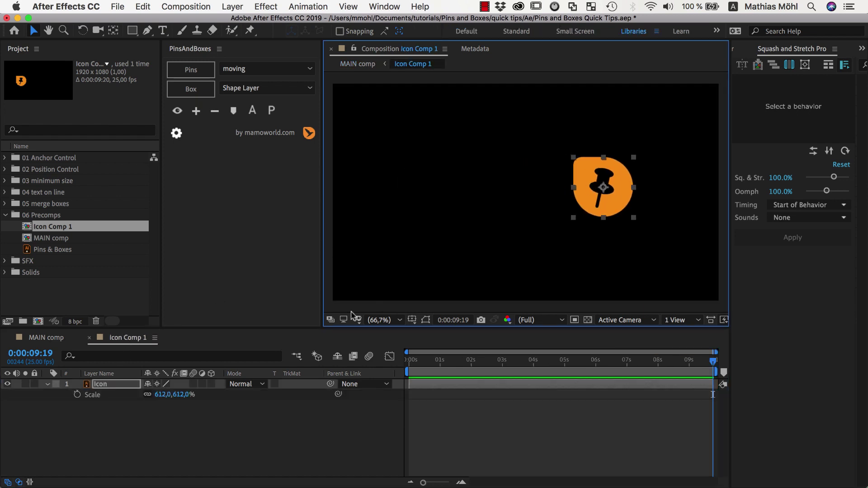
{"action": "left_click_drag", "start_coordinate": [176, 394], "coordinate": [271, 395]}
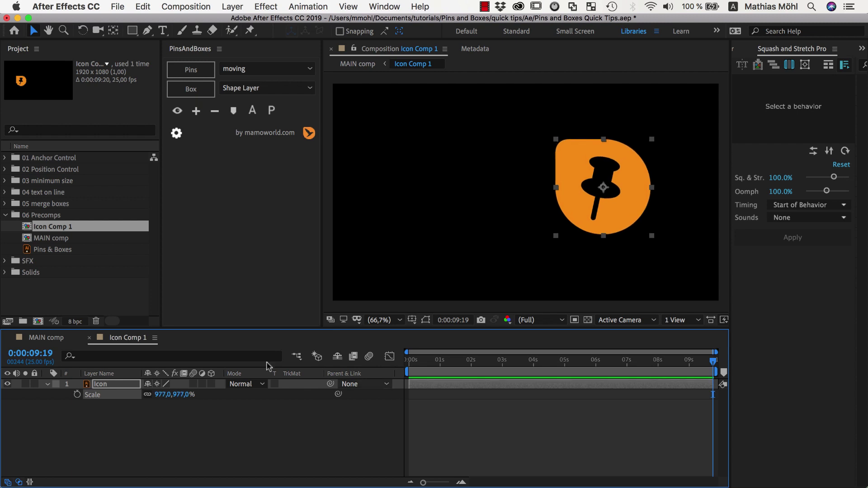
{"action": "left_click", "coordinate": [46, 337]}
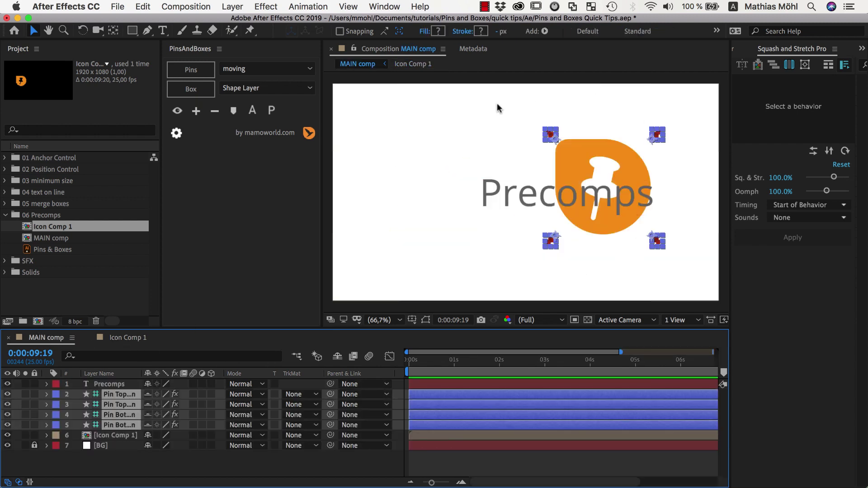
Try moving the Icon Comp 1 precomp layer to the left in MAIN comp, and undo the move
{"action": "left_click", "coordinate": [448, 228]}
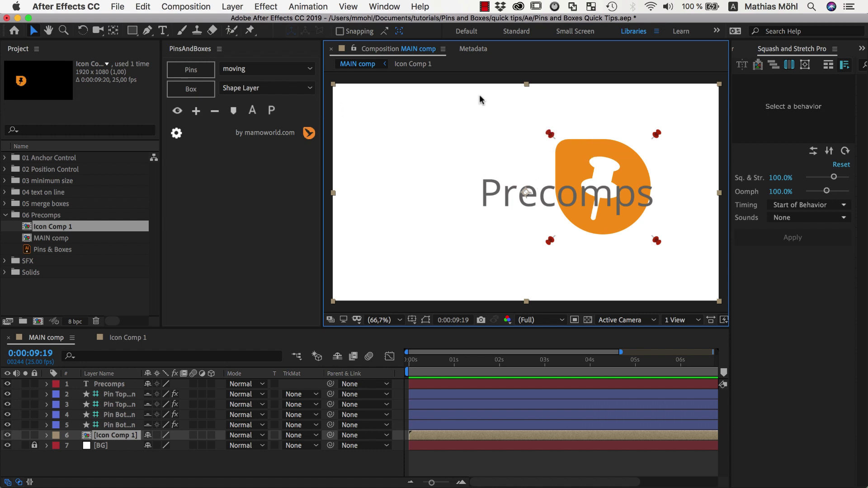
{"action": "left_click", "coordinate": [127, 338]}
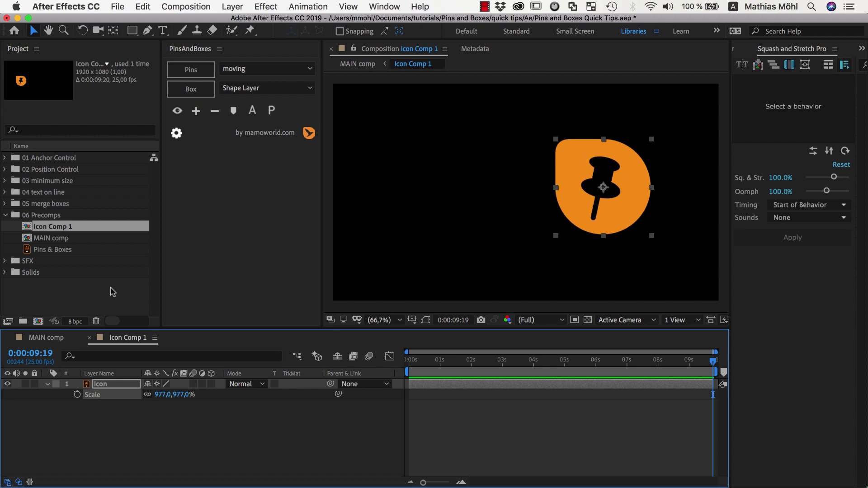
{"action": "left_click", "coordinate": [50, 340]}
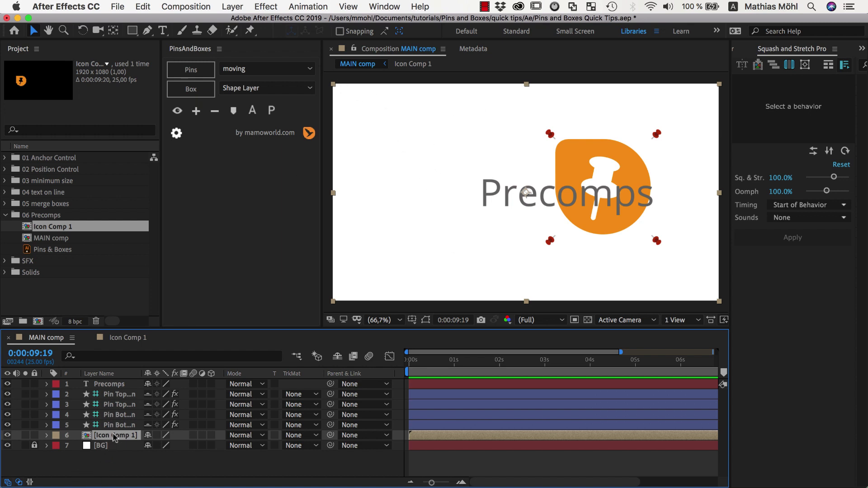
{"action": "left_click_drag", "start_coordinate": [489, 236], "coordinate": [355, 239]}
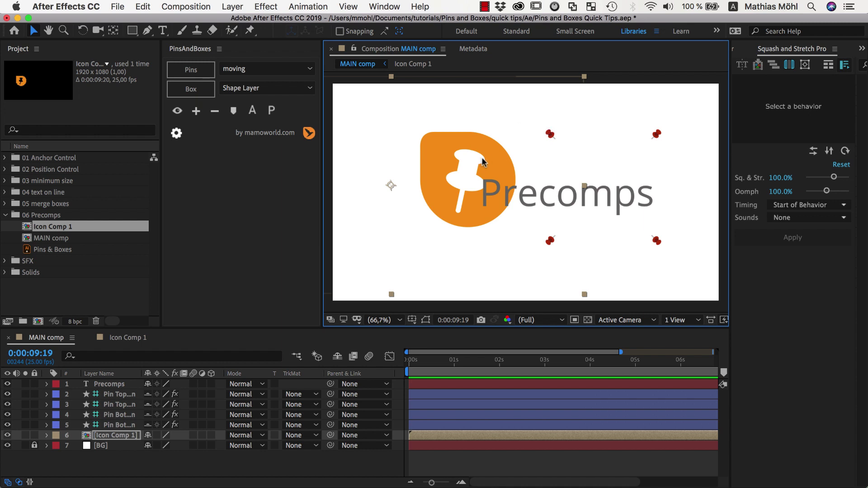
{"action": "key", "text": "ctrl+z"}
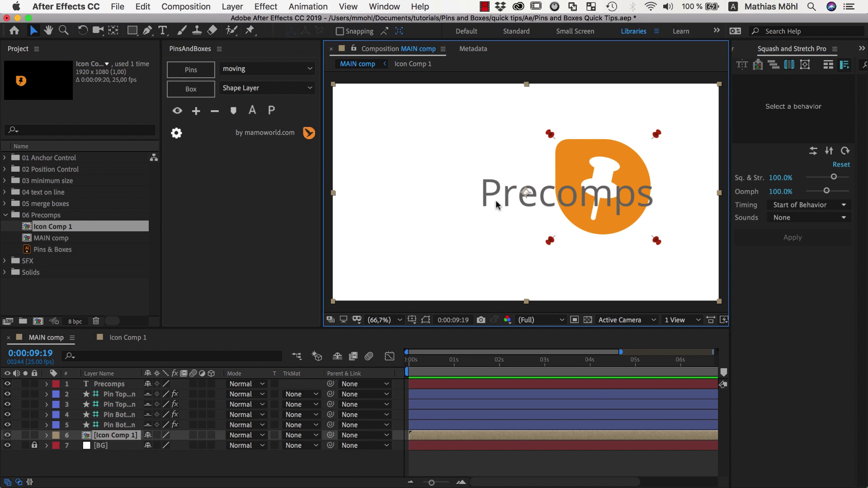
Delete the Icon Comp 1 layer, its composition in the project and the four pin layers in MAIN comp
{"action": "left_click", "coordinate": [109, 436]}
{"action": "key", "text": "Delete"}
{"action": "left_click", "coordinate": [55, 226]}
{"action": "key", "text": "Delete"}
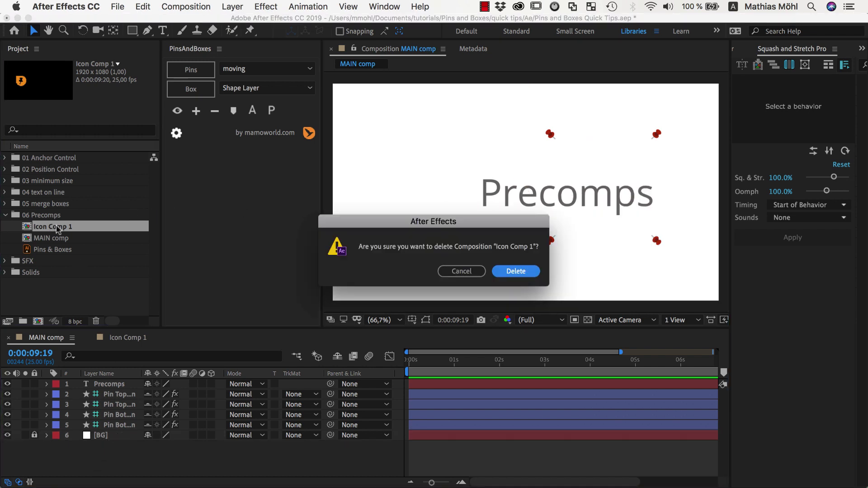
{"action": "left_click", "coordinate": [512, 269]}
{"action": "left_click_drag", "start_coordinate": [102, 388], "coordinate": [112, 425]}
{"action": "key", "text": "Delete"}
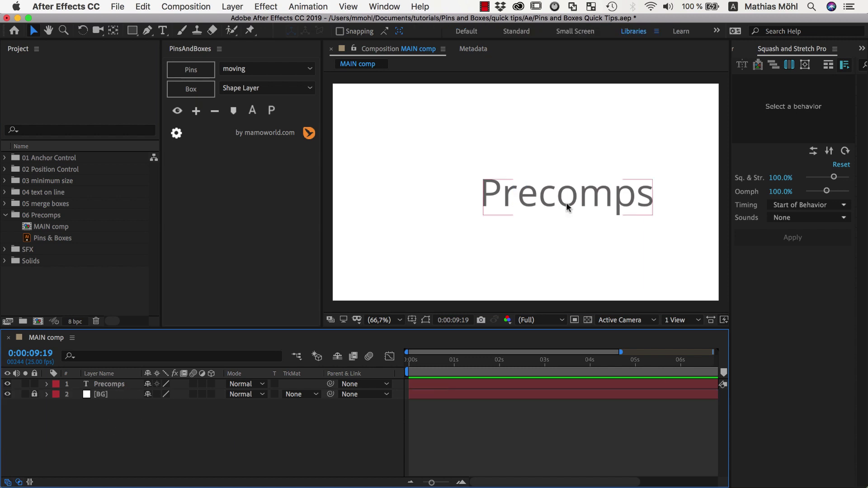
Center the Precomps text in MAIN comp and add moving pins at its four corners, enabled for copying to another comp
{"action": "left_click_drag", "start_coordinate": [572, 193], "coordinate": [519, 194]}
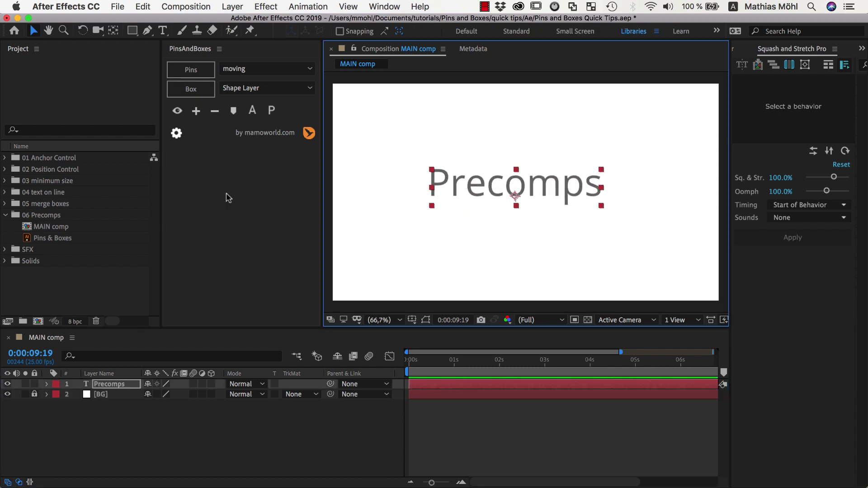
{"action": "left_click", "coordinate": [203, 73]}
{"action": "left_click", "coordinate": [416, 245]}
{"action": "left_click", "coordinate": [416, 281]}
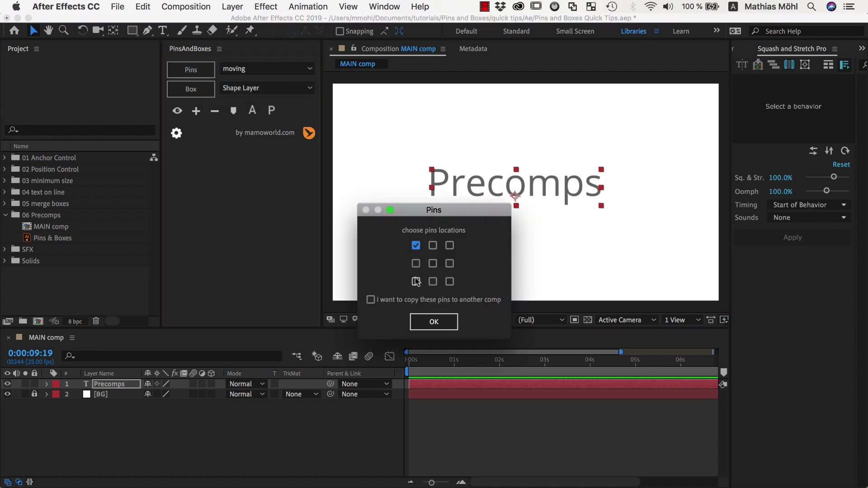
{"action": "left_click", "coordinate": [449, 281]}
{"action": "left_click", "coordinate": [450, 245]}
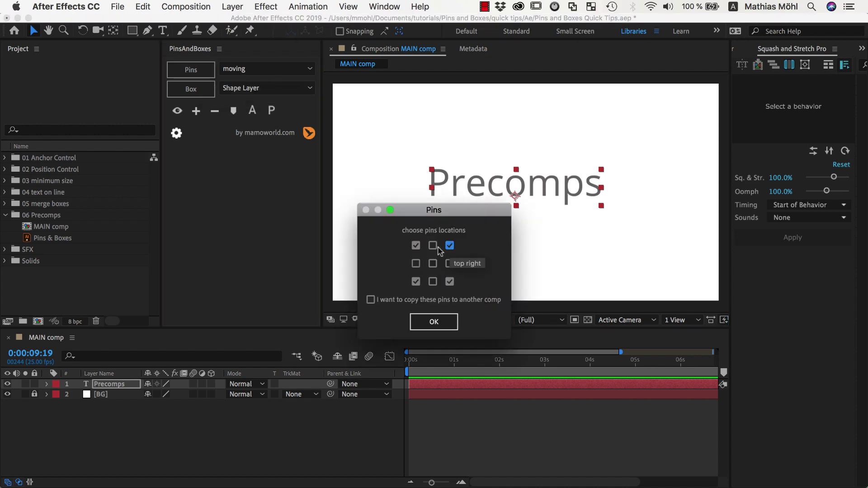
{"action": "left_click", "coordinate": [371, 300]}
{"action": "left_click", "coordinate": [430, 321]}
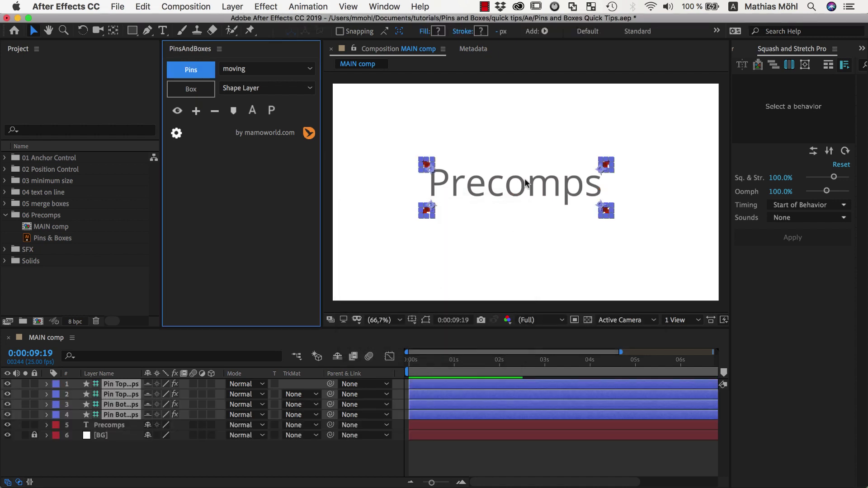
{"action": "left_click", "coordinate": [453, 236]}
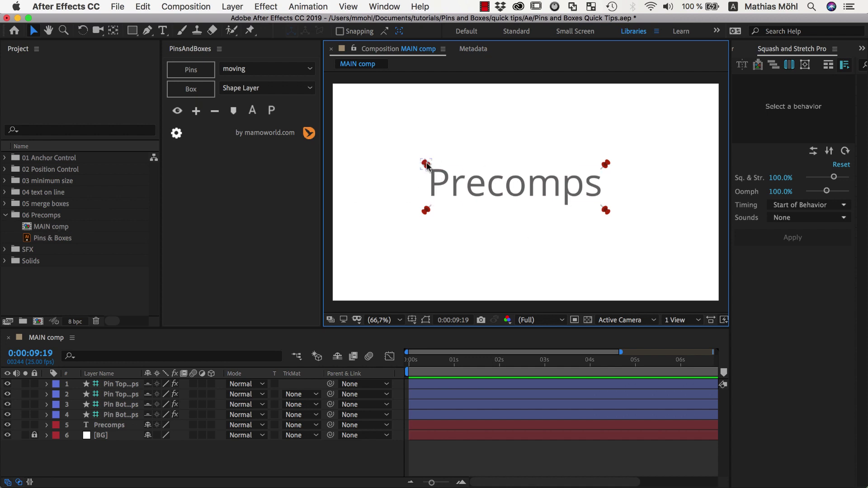
Duplicate MAIN comp in the project, rename the duplicate "other comp" and open it
{"action": "left_click", "coordinate": [52, 227]}
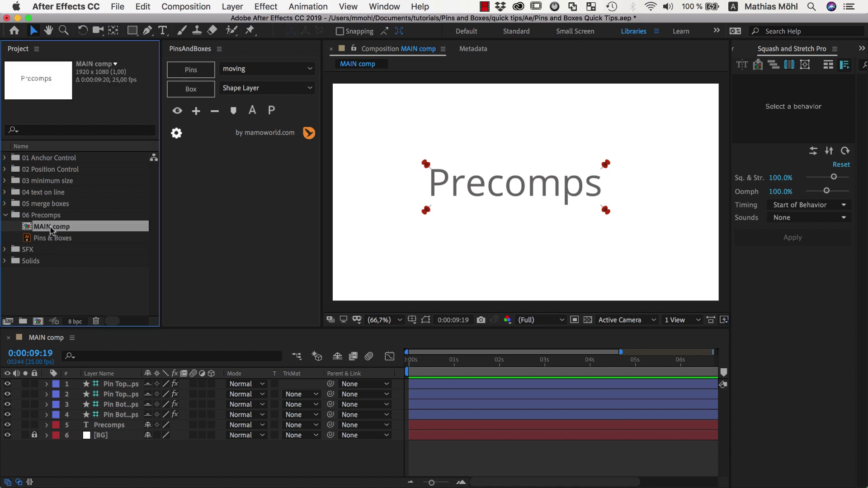
{"action": "key", "text": "super+d"}
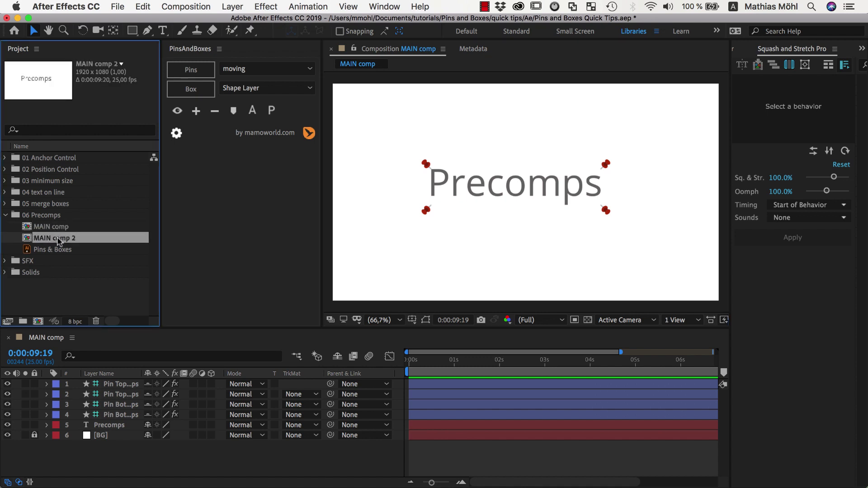
{"action": "key", "text": "Return"}
{"action": "type", "text": "other comp"}
{"action": "key", "text": "Return"}
{"action": "double_click", "coordinate": [58, 240]}
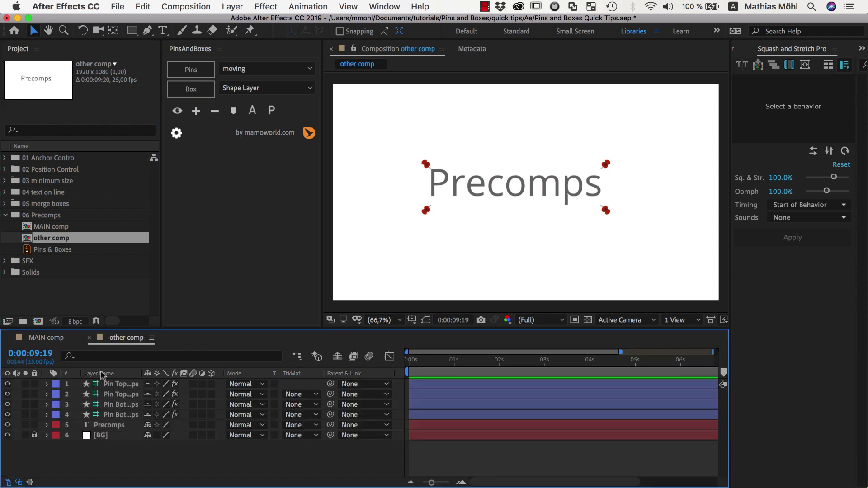
Move the Precomps text layer in other comp down and slightly left, below the four pins, and deselect it
{"action": "left_click", "coordinate": [113, 425]}
{"action": "left_click", "coordinate": [530, 197]}
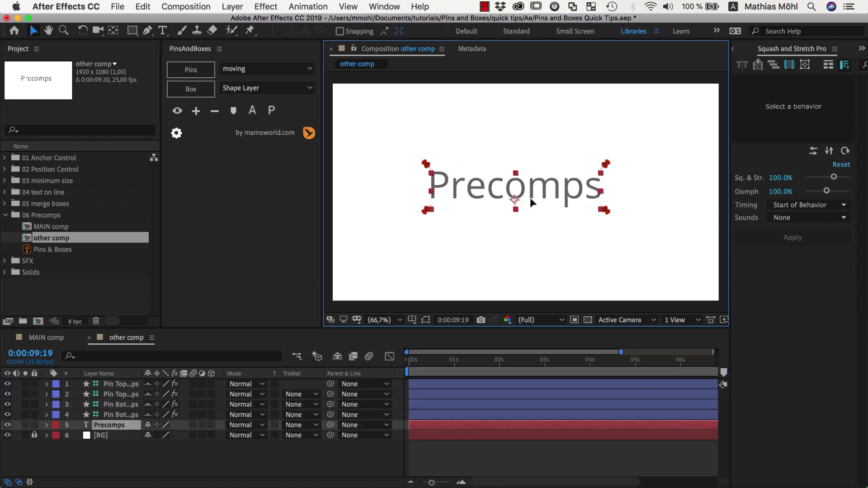
{"action": "left_click_drag", "start_coordinate": [530, 198], "coordinate": [499, 268]}
{"action": "left_click", "coordinate": [634, 246]}
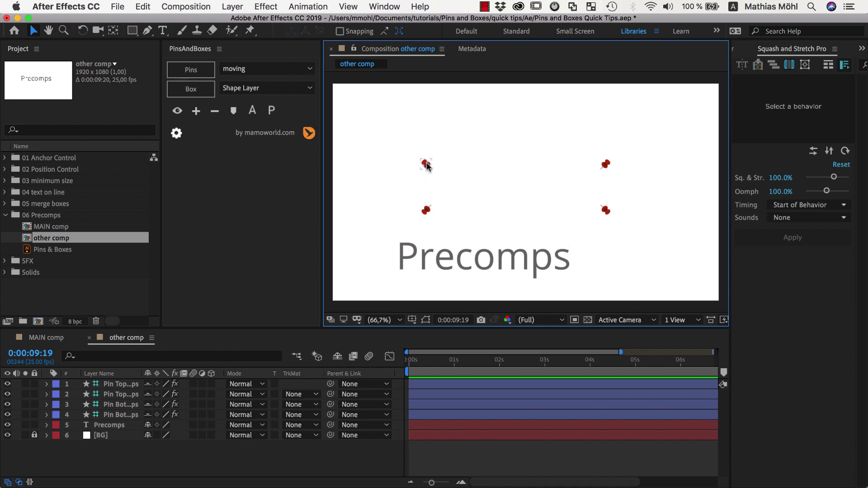
Review the Pins options for the Precomps text, including copying to another comp, and close them without choosing any pin location
{"action": "left_click", "coordinate": [64, 226]}
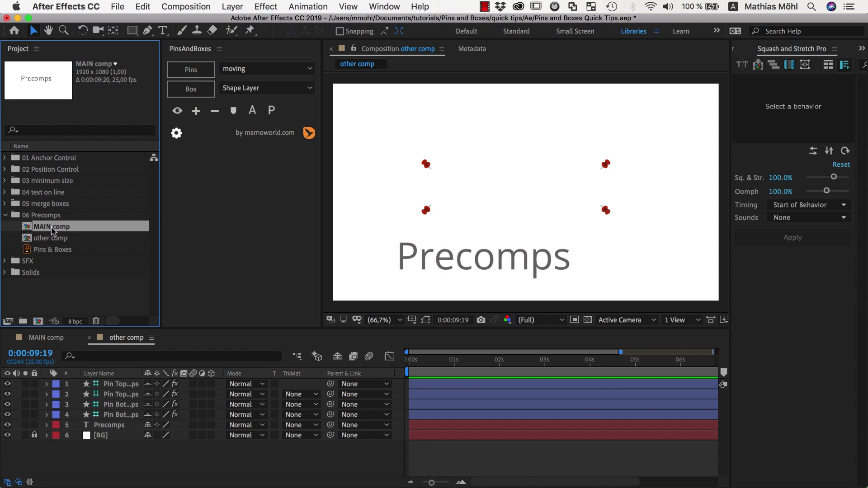
{"action": "left_click", "coordinate": [459, 258]}
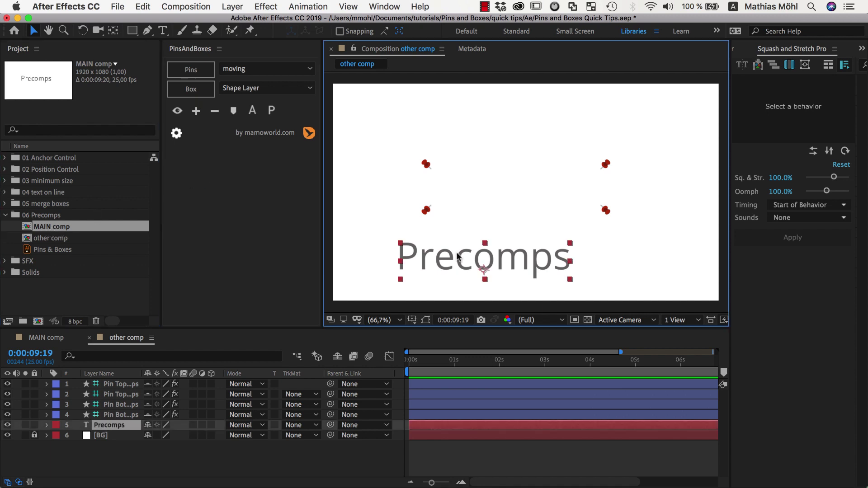
{"action": "left_click", "coordinate": [203, 72]}
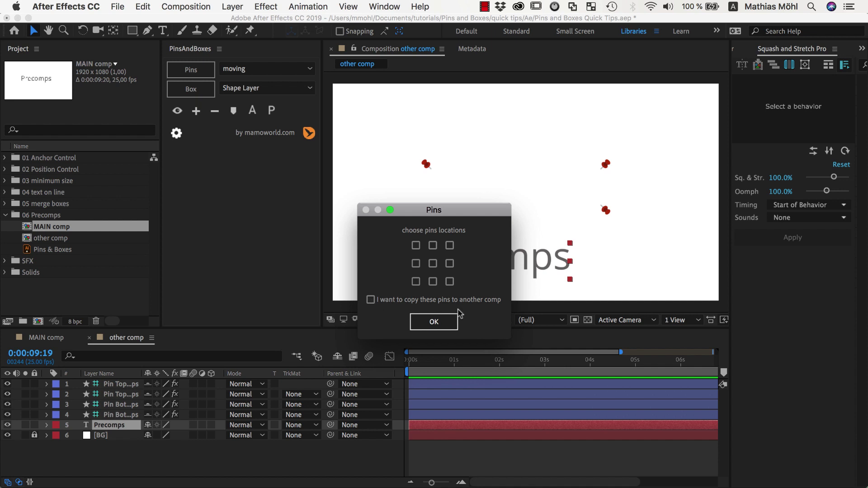
{"action": "left_click", "coordinate": [440, 322]}
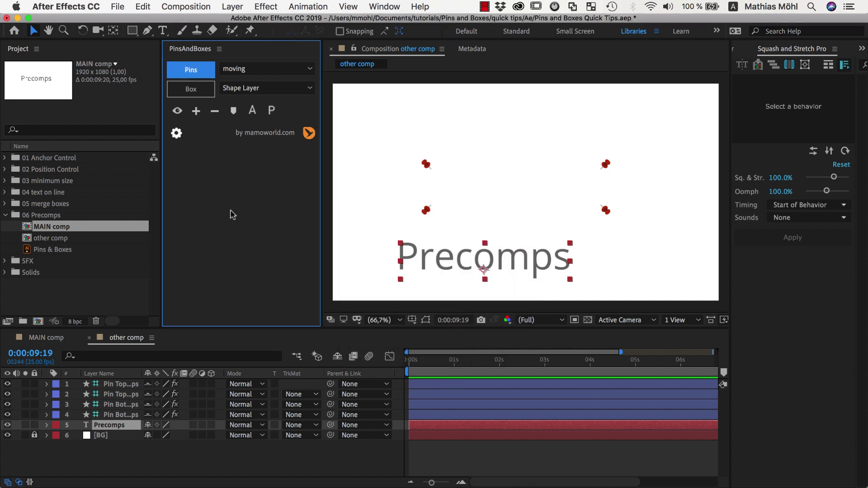